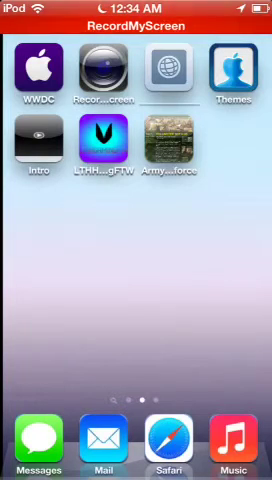
Step: Swipe across the home screen pages to reach the Bookmarks folder page
mouse_move(60, 250)
left_mouse_down()
mouse_move(220, 250)
mouse_move(60, 250)
left_mouse_up()
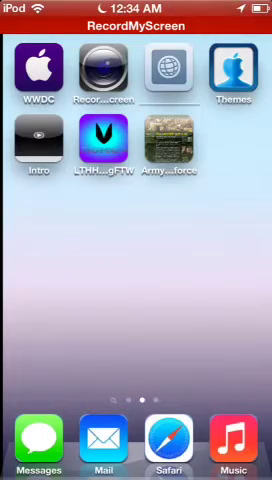
left_click_drag(60, 250, 220, 250)
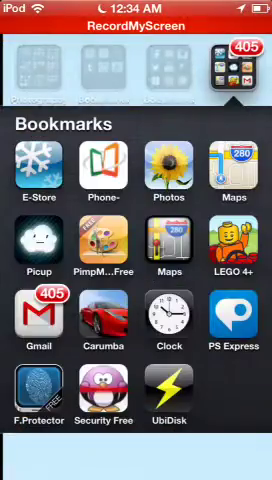
Step: Read the sponsorship email in Gmail, then return to the home screen and close the folder
left_click(39, 314)
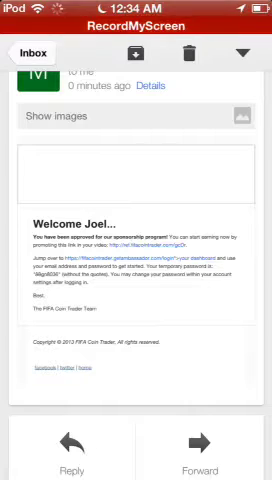
mouse_move(200, 260)
left_mouse_down()
mouse_move(120, 260)
mouse_move(200, 248)
left_mouse_up()
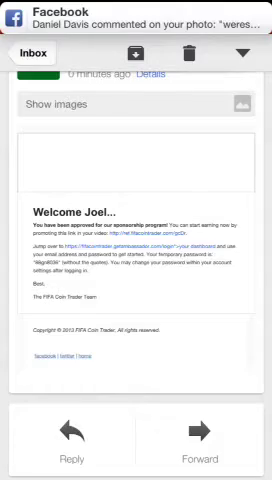
key("Home")
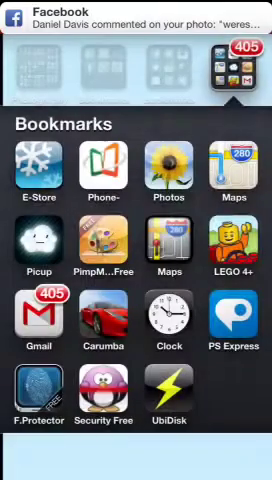
key("Home")
Step: Swipe to the home screen page with the WWDC and Themes apps
left_click_drag(60, 250, 220, 250)
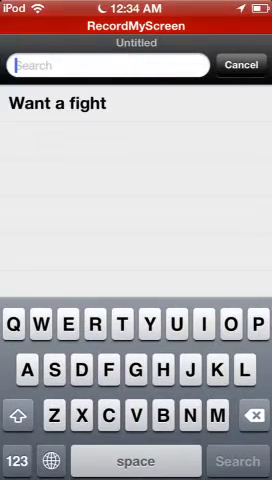
type("icon")
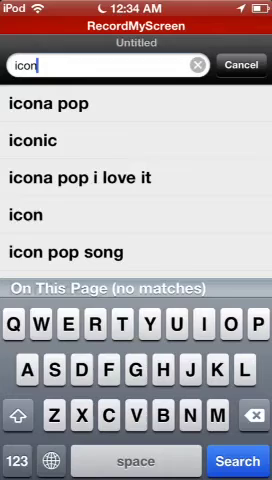
type("styler")
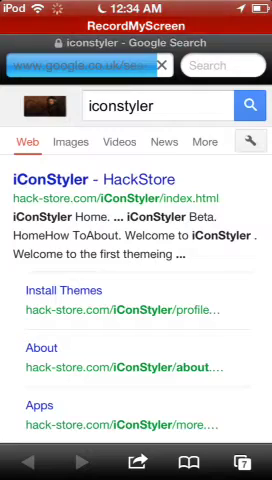
Step: Add the iConStyler - HackStore page to the home screen via Share, then leave Safari
left_click(95, 179)
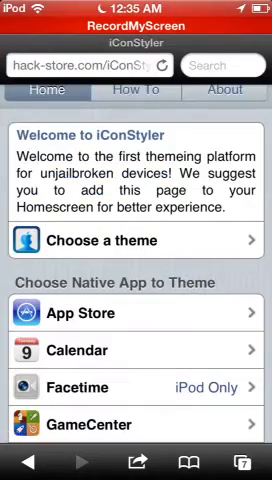
scroll(136, 300, "down", 2)
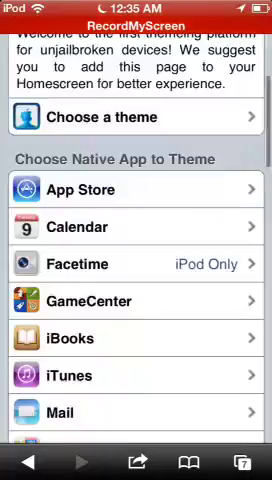
scroll(136, 260, "down", 5)
scroll(136, 260, "up", 5)
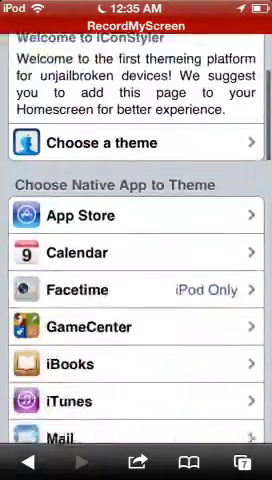
scroll(136, 260, "down", 10)
scroll(136, 260, "up", 3)
scroll(136, 260, "up", 10)
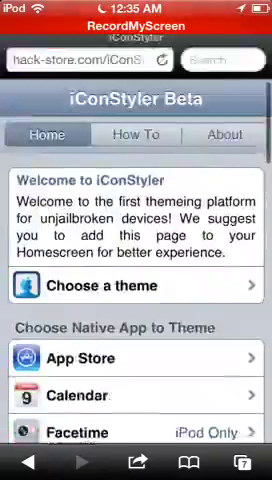
scroll(136, 260, "down", 5)
scroll(136, 260, "up", 3)
left_click(137, 462)
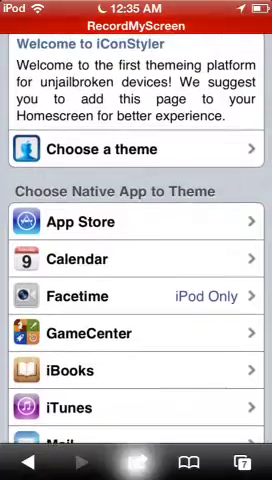
left_click(136, 443)
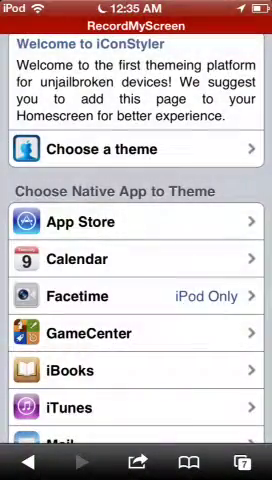
key("super")
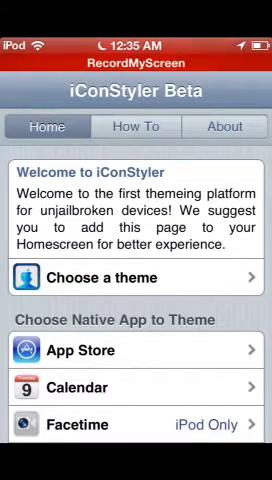
Step: Browse the iConStyler theme list from Flaterize down to ChocoMilk and the licence footer
left_click(136, 277)
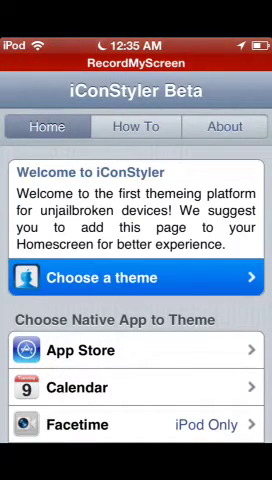
scroll(136, 300, "down", 3)
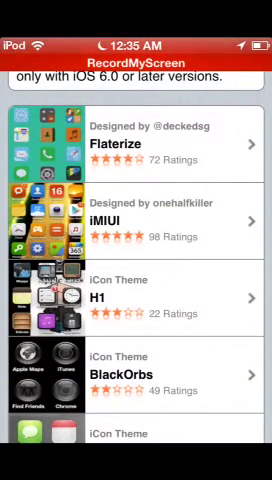
scroll(136, 260, "down", 3)
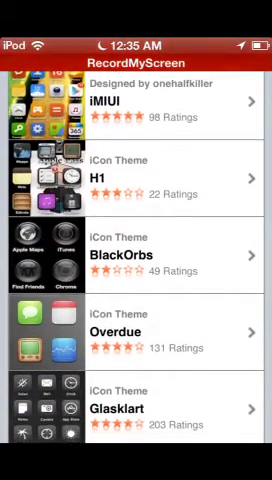
scroll(136, 260, "up", 1)
scroll(136, 260, "down", 2)
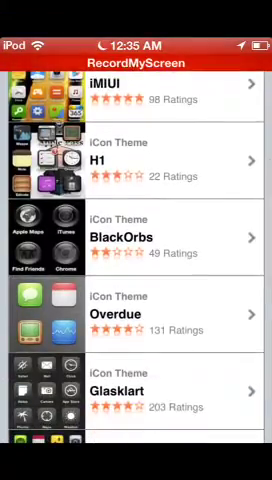
scroll(136, 260, "down", 2)
scroll(136, 260, "down", 1)
scroll(136, 260, "down", 2)
scroll(136, 260, "down", 3)
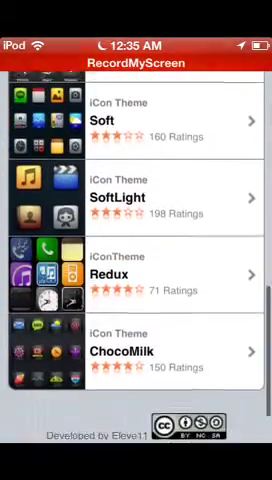
scroll(136, 240, "down", 2)
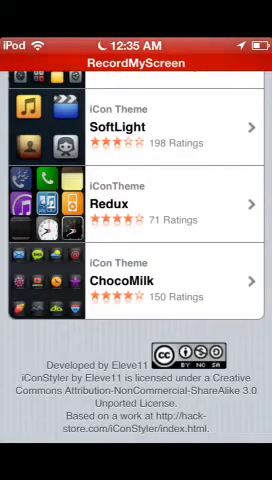
Step: Show the themed home screen and Bookmarks folder, then switch to the RecordMyScreen recorder
key("Home")
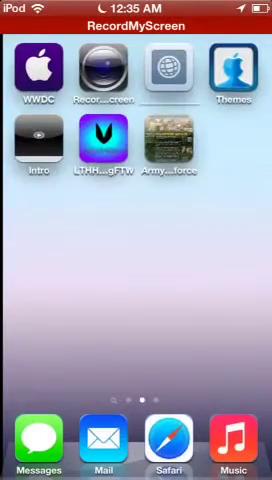
scroll(136, 240, "right", 1)
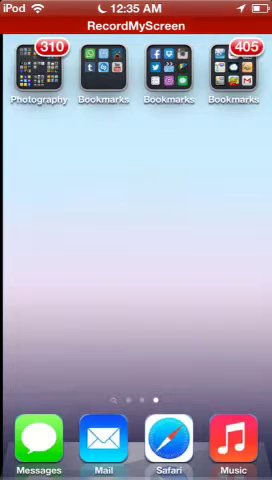
left_click(168, 70)
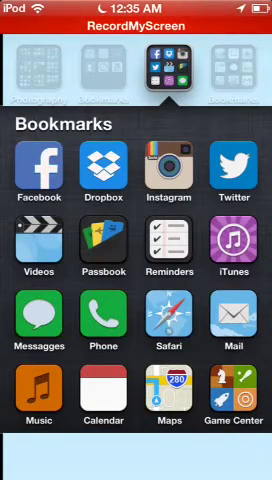
left_click(136, 455)
scroll(136, 240, "left", 1)
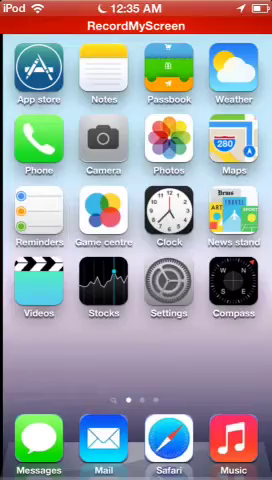
left_click(136, 25)
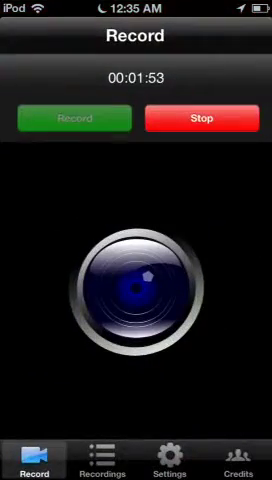